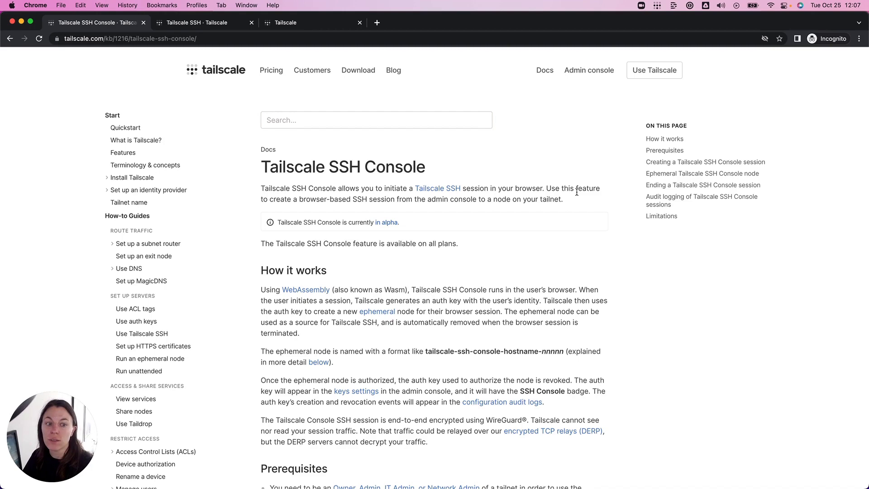
pyautogui.click(204, 22)
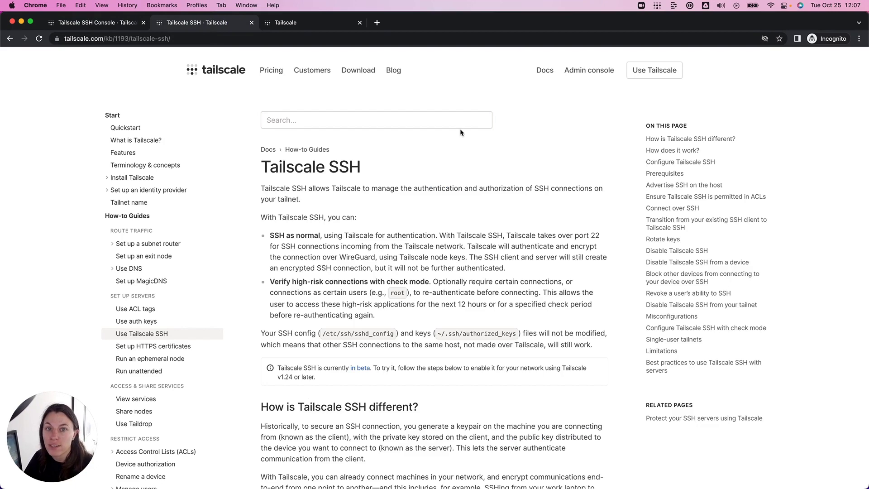
pyautogui.scroll(-2, 458, 204)
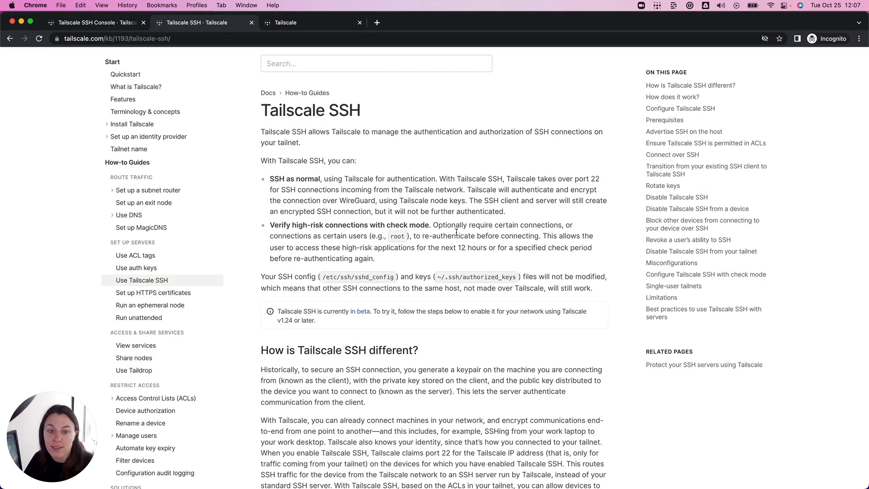
pyautogui.scroll(2, 457, 232)
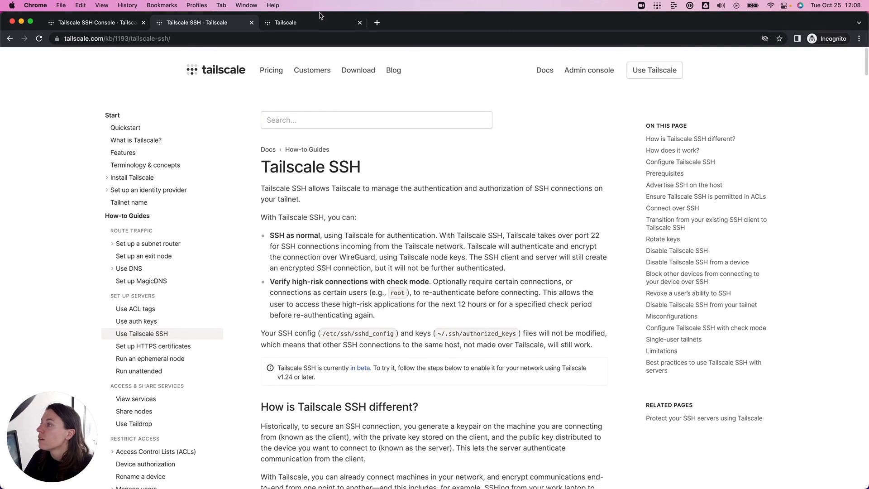
# Step: Switch to the Tailscale admin console tab to view the tailnet's Machines list
pyautogui.click(315, 22)
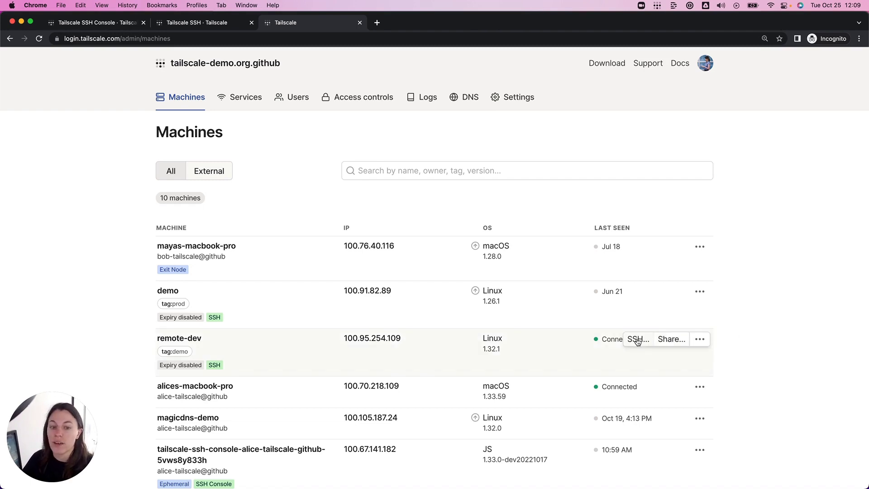
# Step: Start an SSH session to remote-dev, keeping demo-user as the local username
pyautogui.click(638, 339)
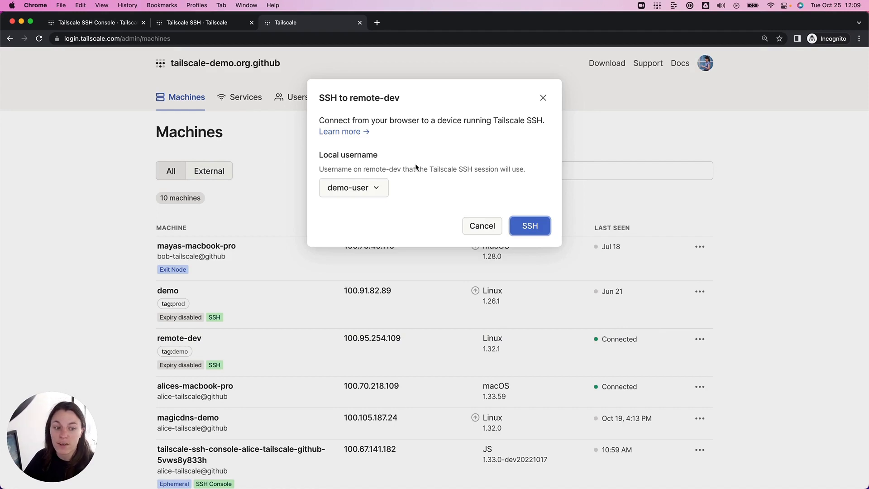
pyautogui.click(333, 189)
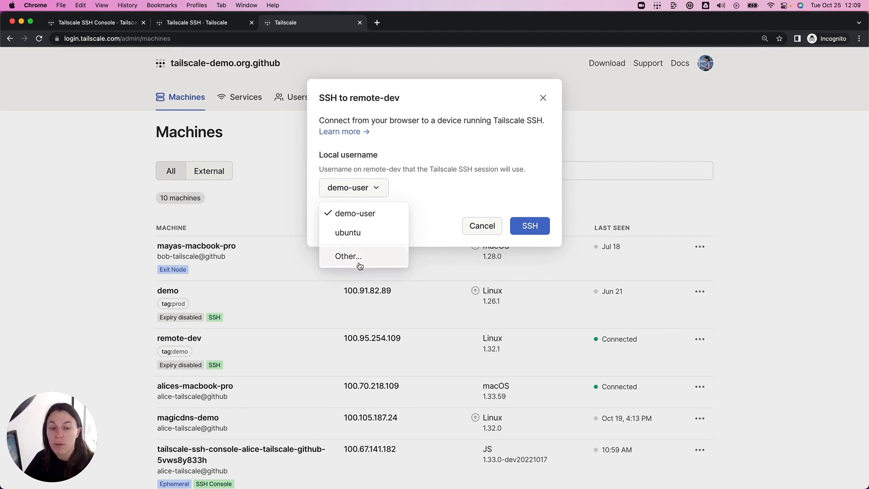
pyautogui.click(414, 187)
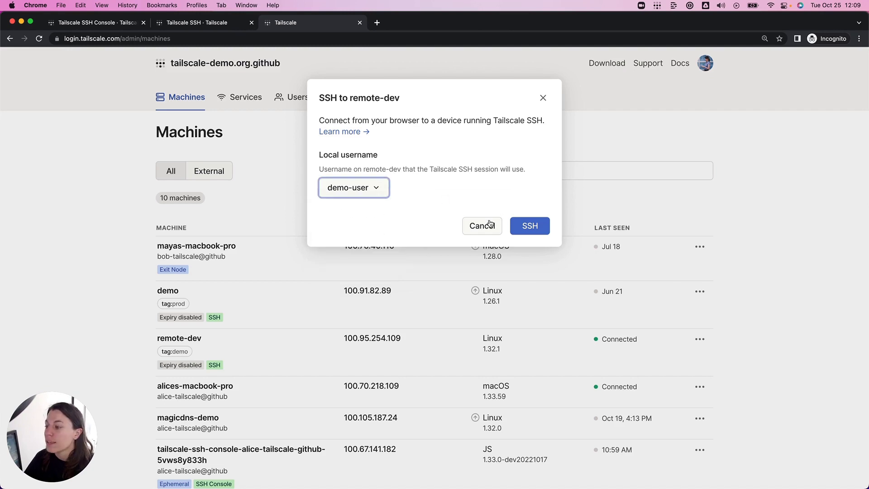
# Step: Connect as demo-user, authorizing via GitHub and choosing the tailscale-demo tailnet
pyautogui.click(531, 234)
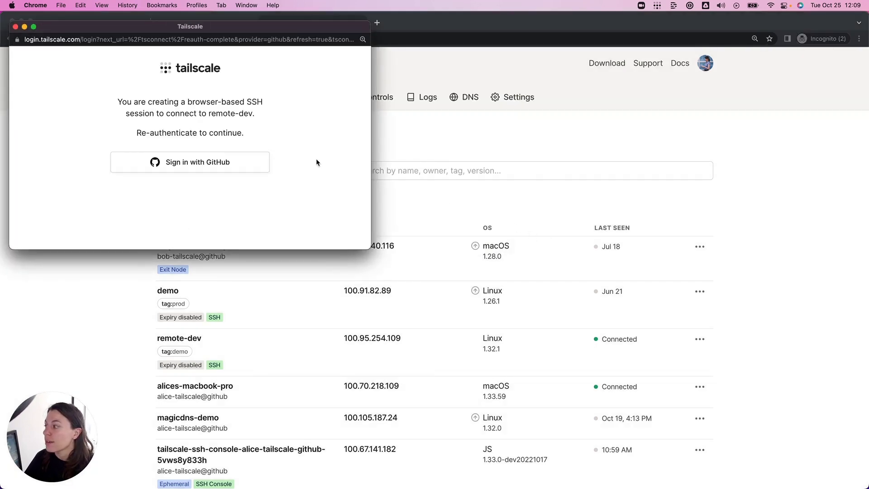
pyautogui.click(238, 162)
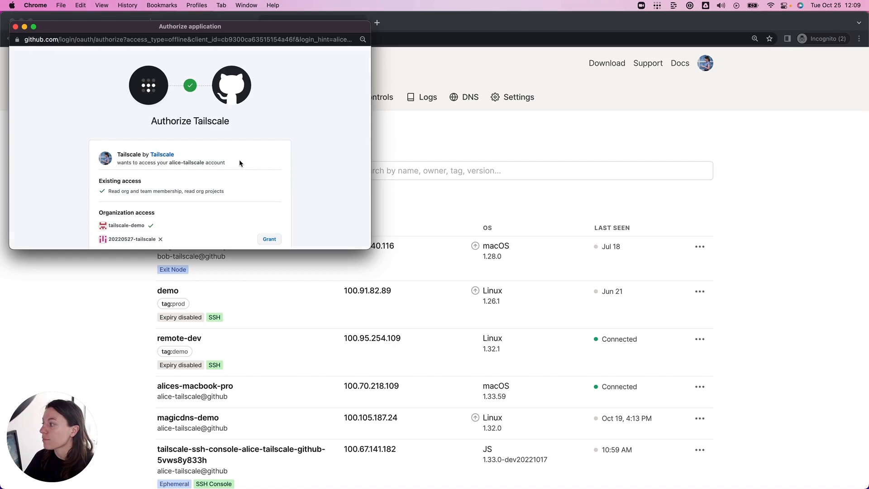
pyautogui.scroll(-3, 231, 179)
pyautogui.click(235, 161)
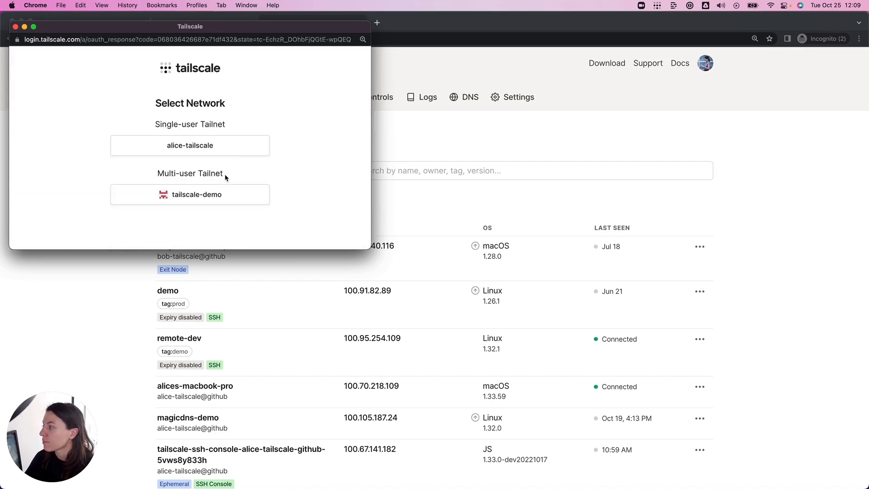
pyautogui.click(217, 197)
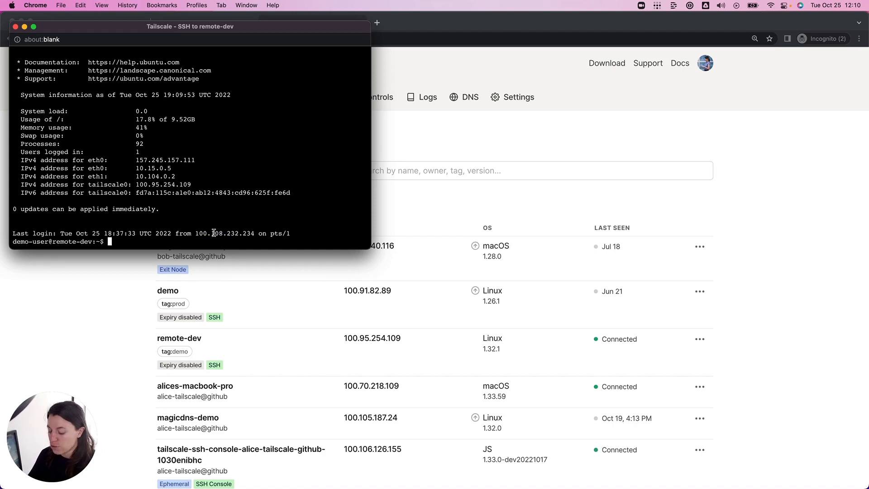
pyautogui.write('top')
# Step: Run top on remote-dev, then quit it with q to return to the prompt
pyautogui.press('Return')
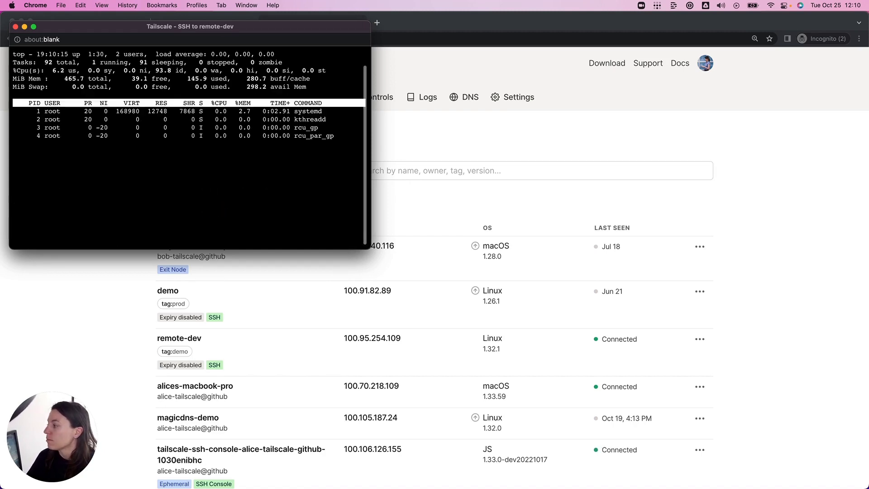
pyautogui.press('q')
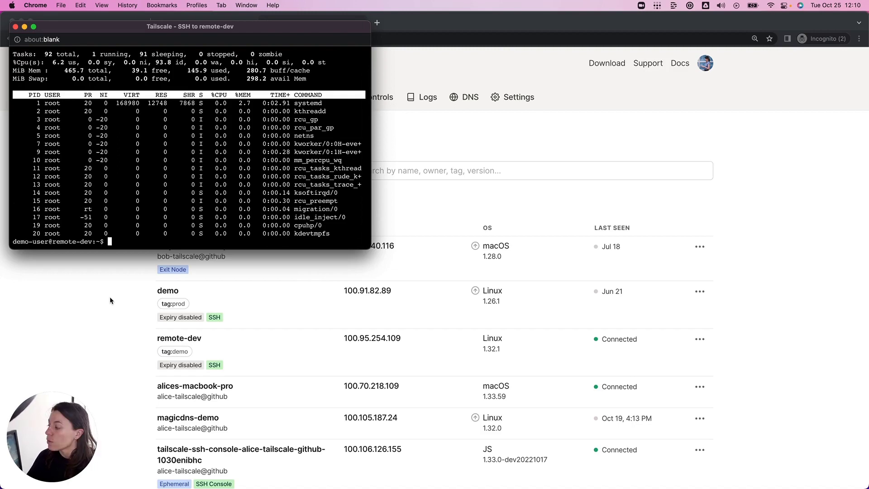
pyautogui.press('super+w')
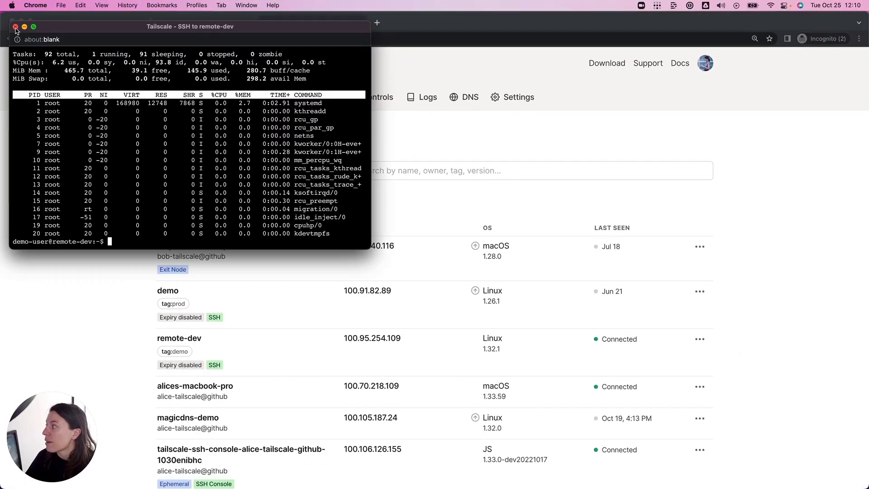
# Step: Close the remote-dev terminal window and confirm 'Leave' to end the session
pyautogui.click(15, 26)
pyautogui.click(450, 187)
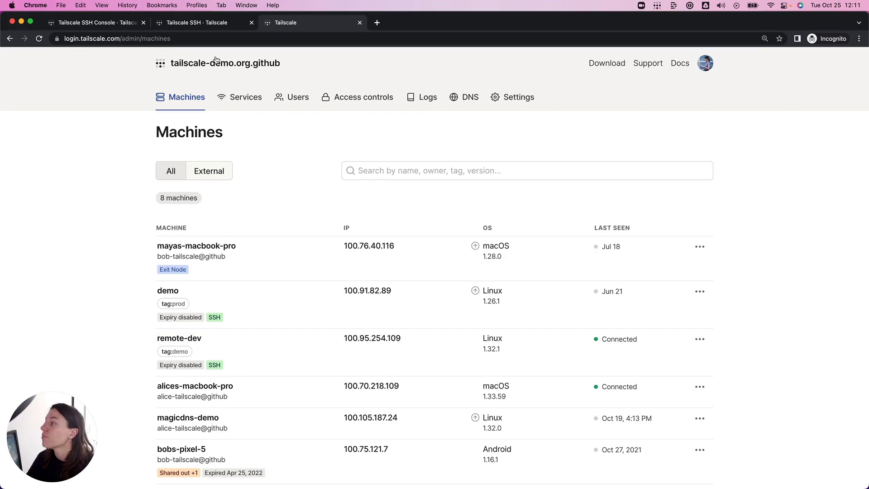
# Step: Return to the 'Tailscale SSH Console' documentation browser tab
pyautogui.click(123, 23)
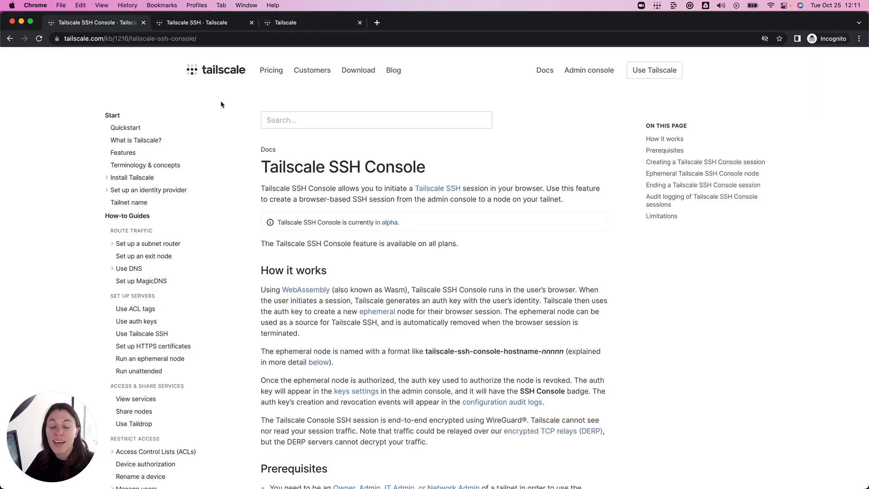